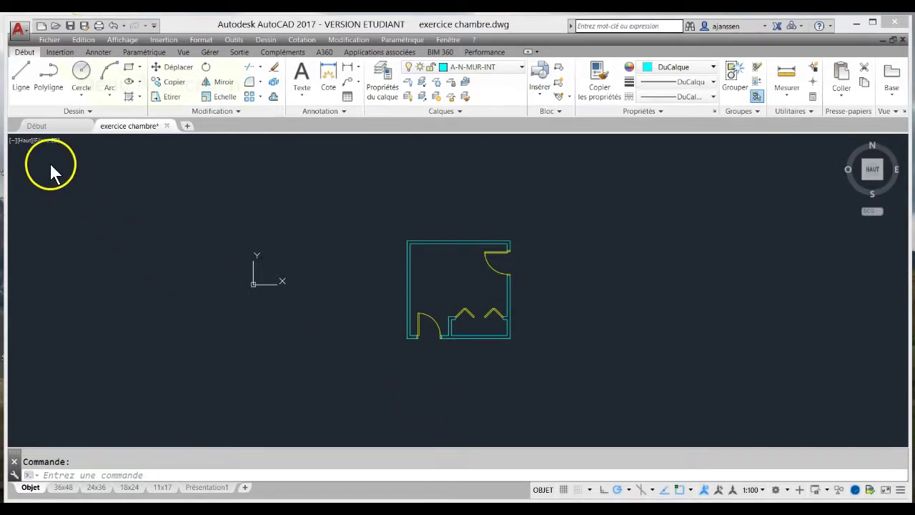
Reveal the automatic save file location's local temp folder on the Options Files tab
left_click(19, 30)
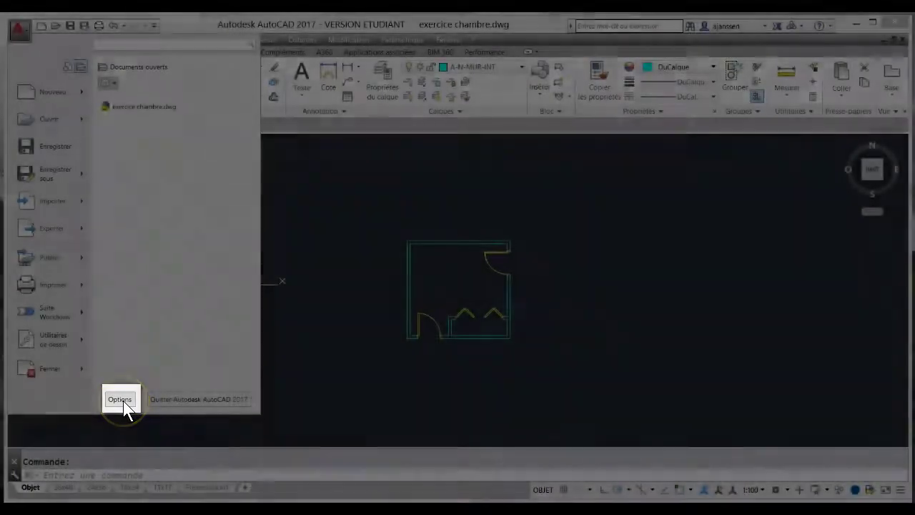
left_click(123, 400)
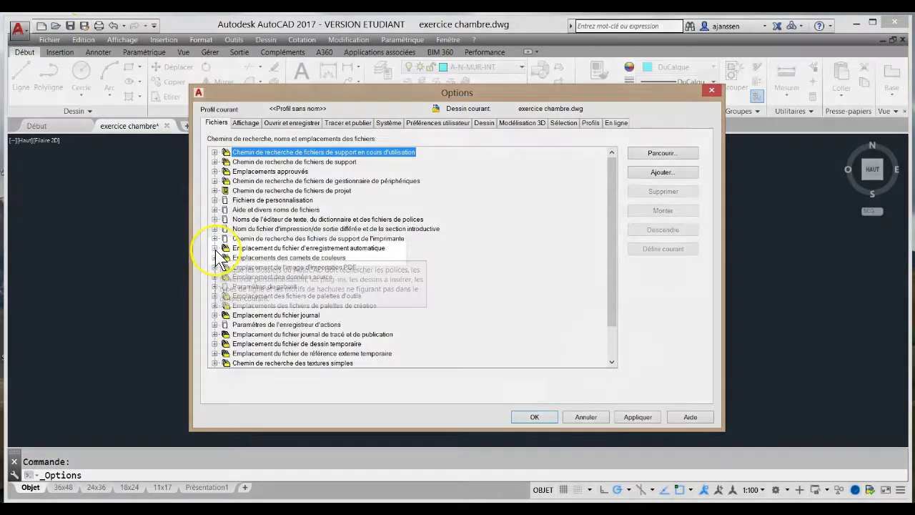
left_click(215, 248)
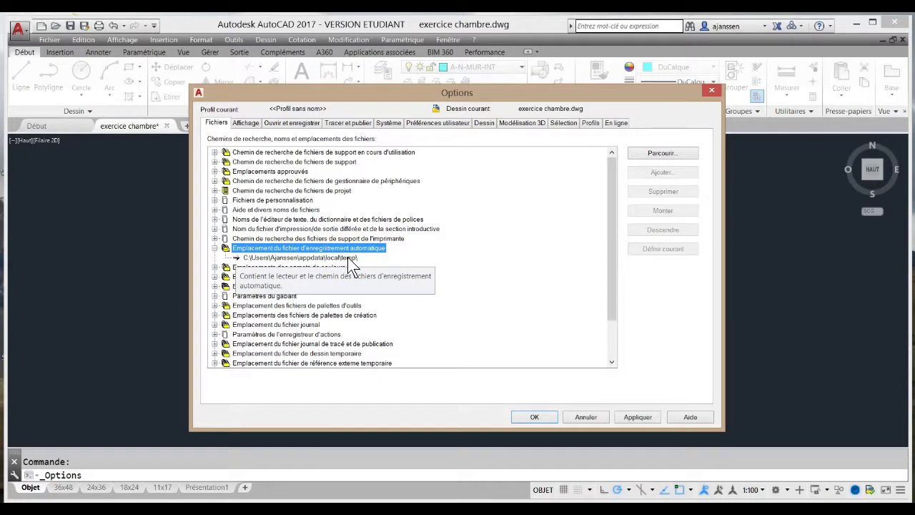
Check the 10-minute automatic save interval under Open and Save, then cancel Options
left_click(288, 125)
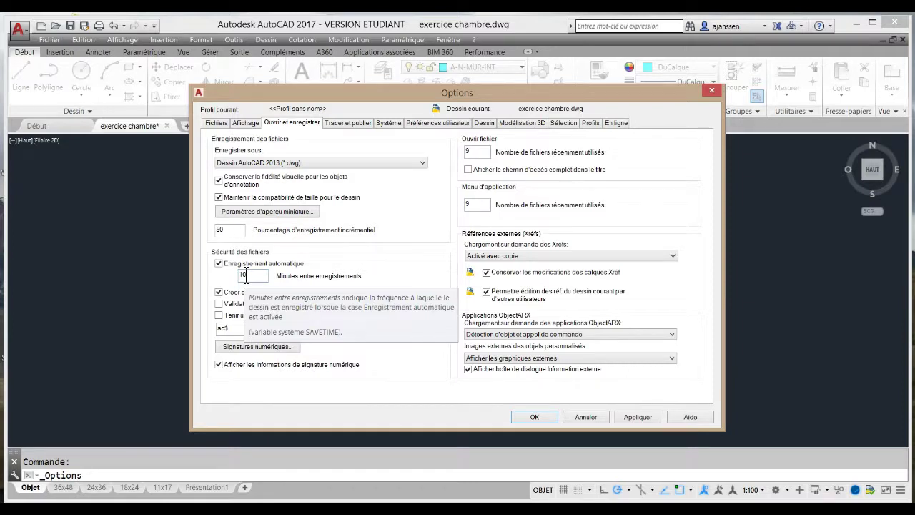
left_click(585, 417)
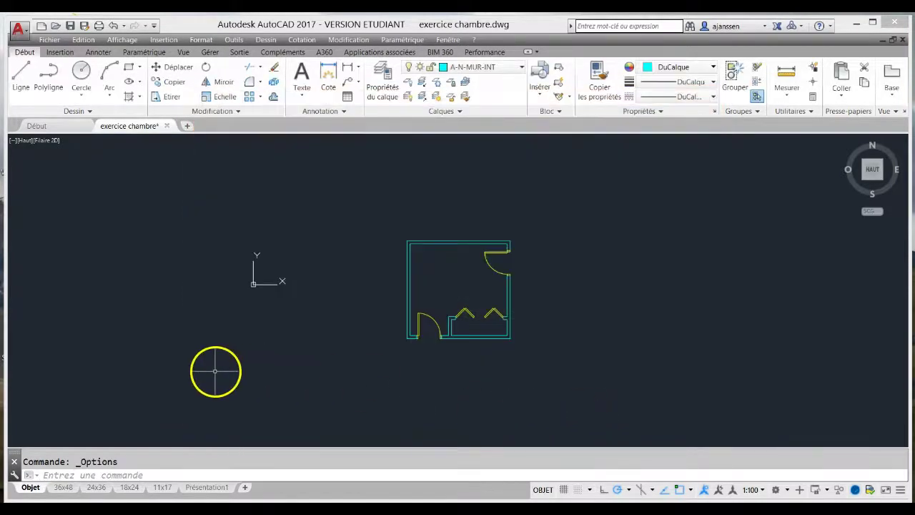
Open the Drawing Recovery Manager from the application menu's drawing utilities
left_click(19, 31)
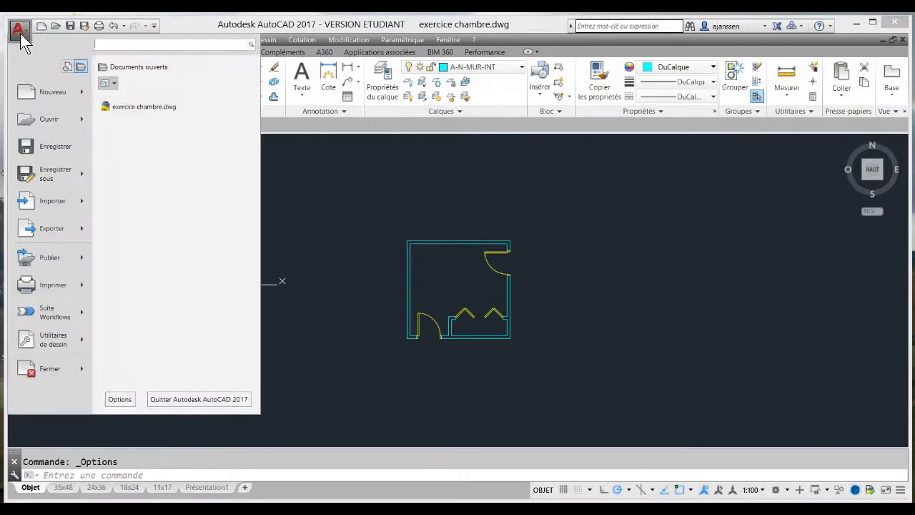
mouse_move(50, 340)
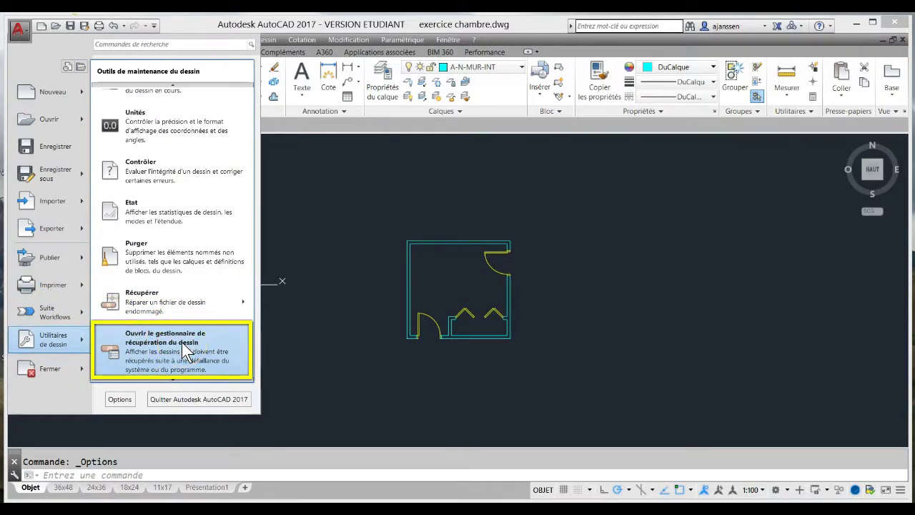
left_click(182, 342)
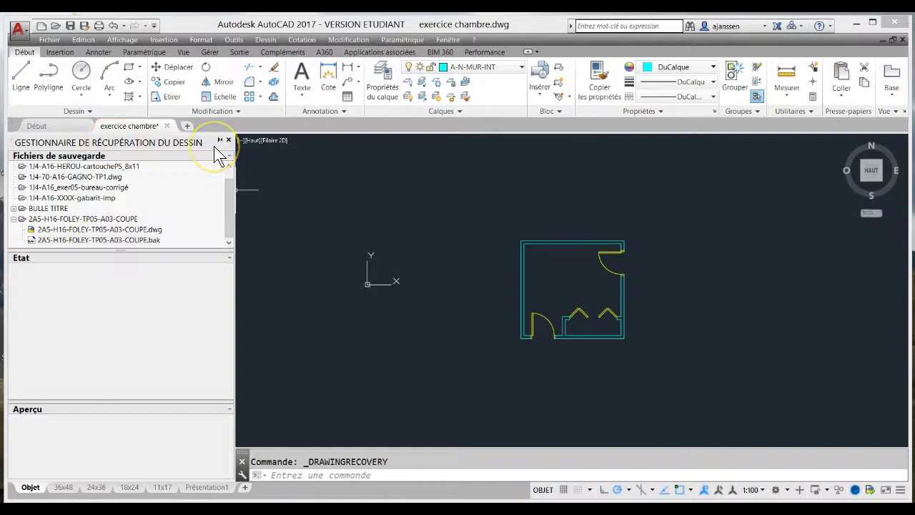
mouse_move(122, 208)
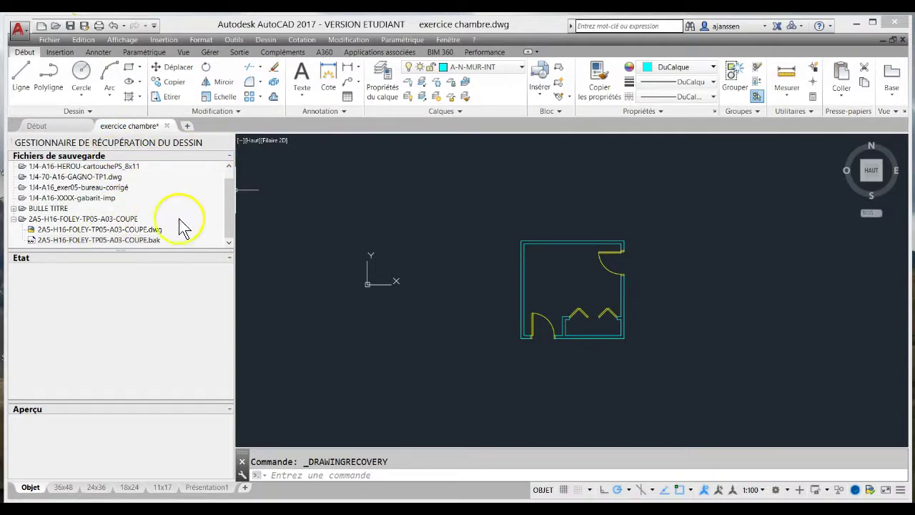
mouse_move(231, 205)
left_mouse_down()
mouse_move(228, 193)
mouse_move(230, 221)
mouse_move(231, 186)
left_mouse_up()
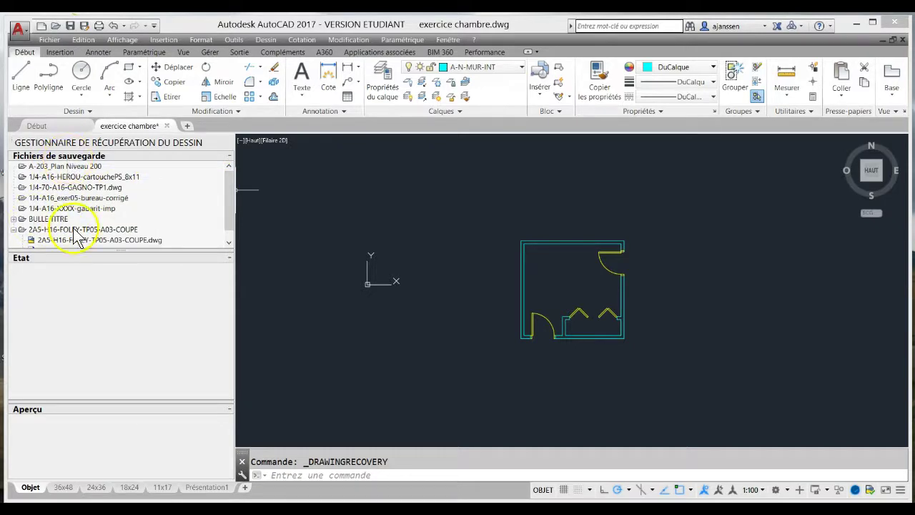
Expand the A03-COUPE backup entry and preview its .dwg and .bak file details
left_click(17, 229)
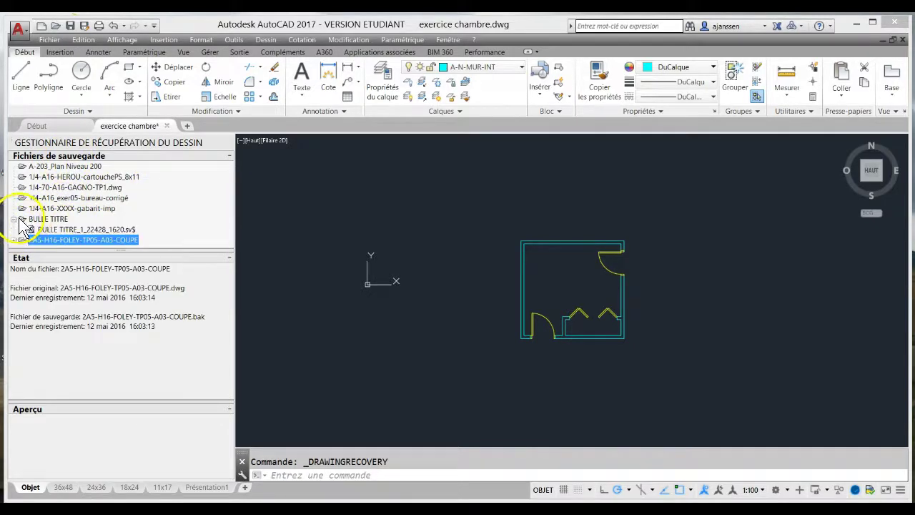
left_click(13, 229)
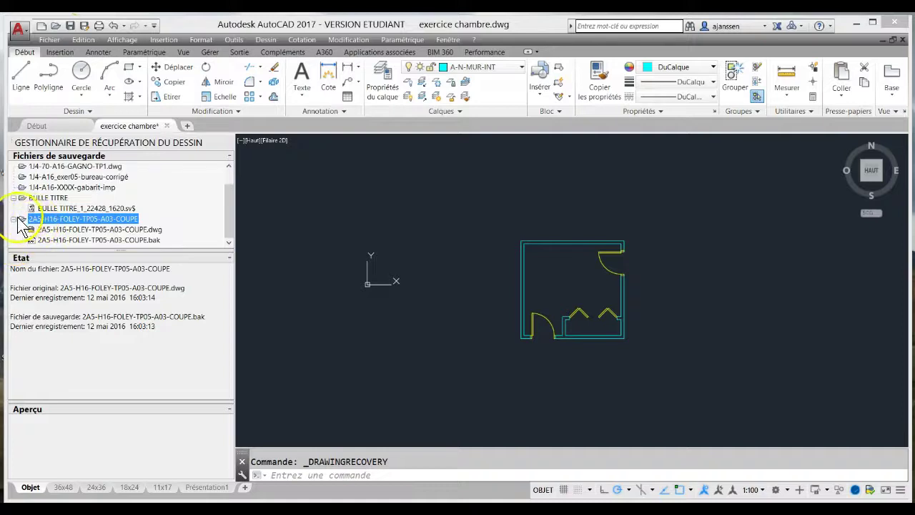
left_click(148, 229)
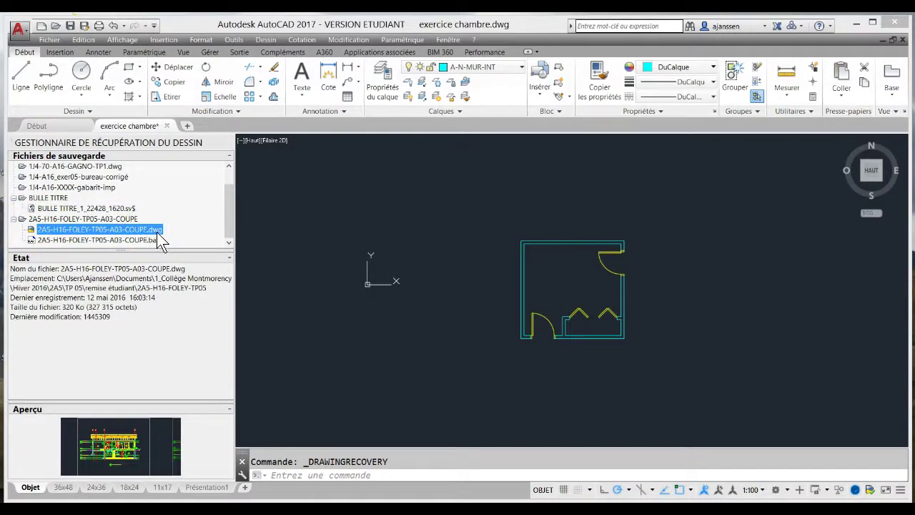
left_click(129, 241)
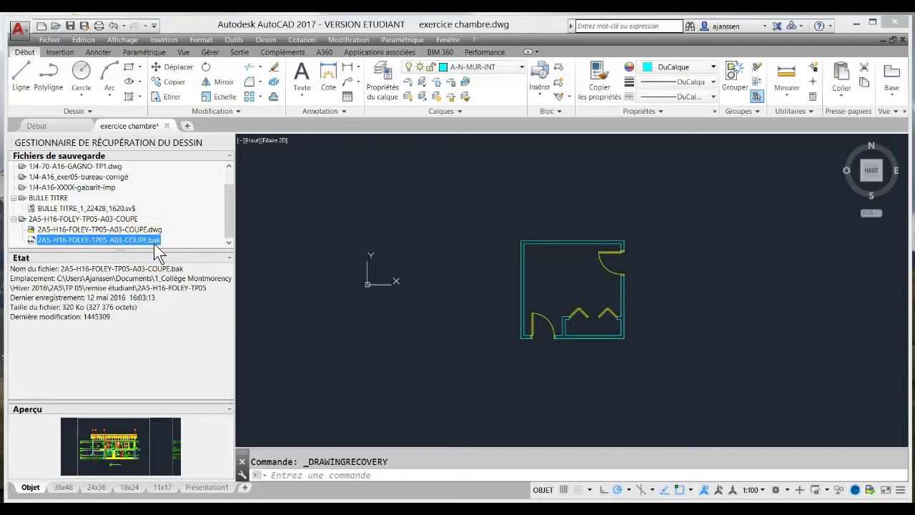
left_click(141, 241)
Open the A03-COUPE .bak backup as a drawing, cancelling the Save As prompt
left_click(123, 241)
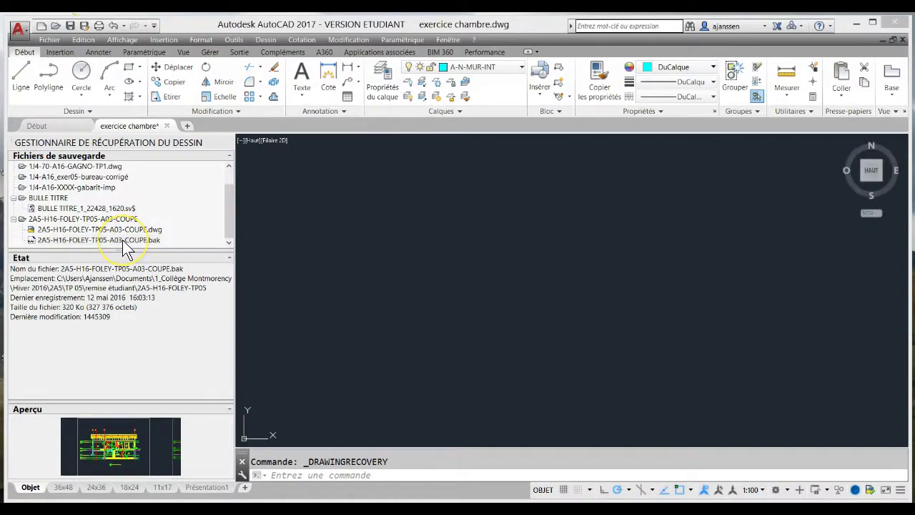
left_click(616, 348)
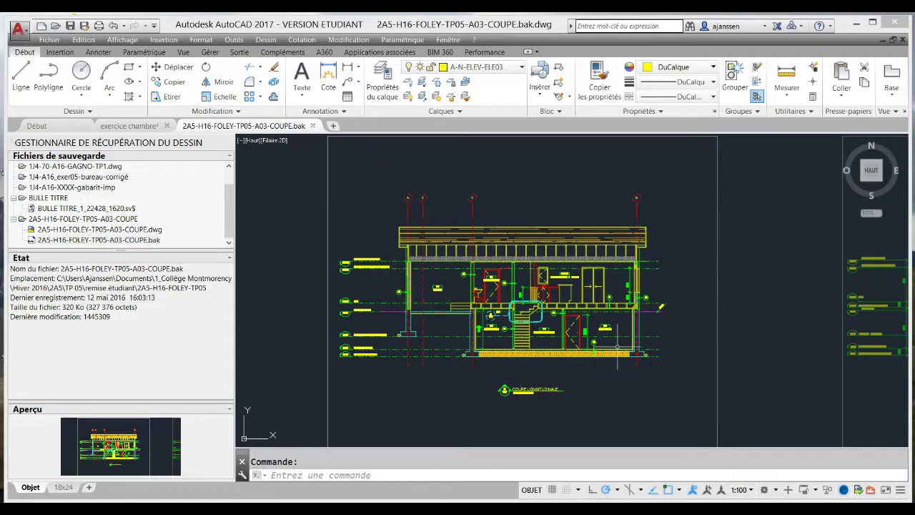
left_click(73, 28)
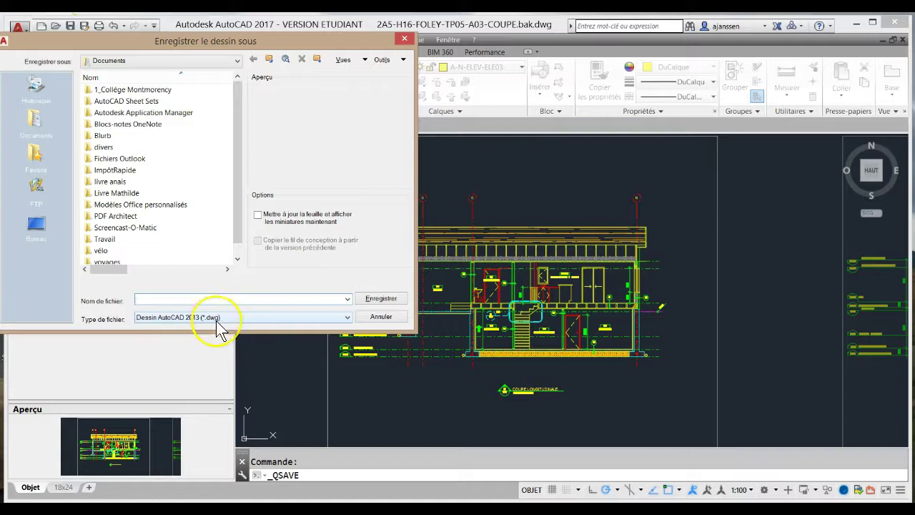
left_click(383, 319)
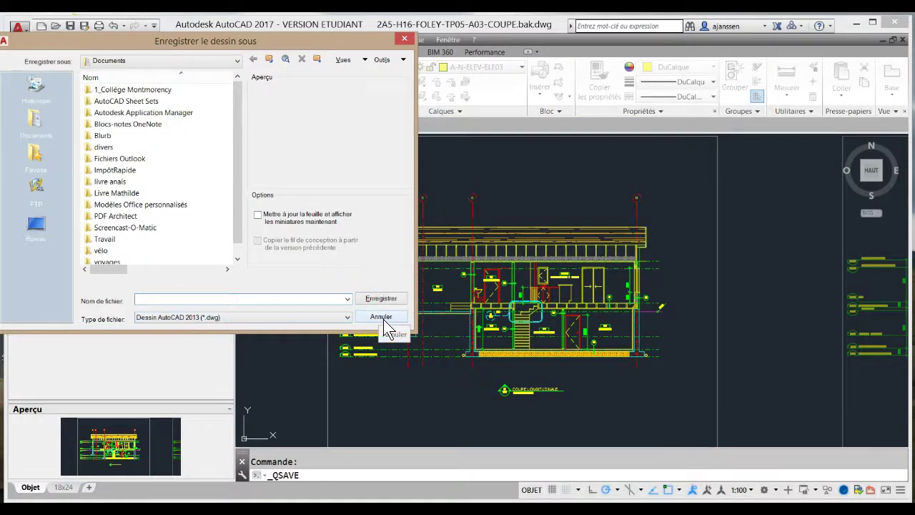
left_click(384, 319)
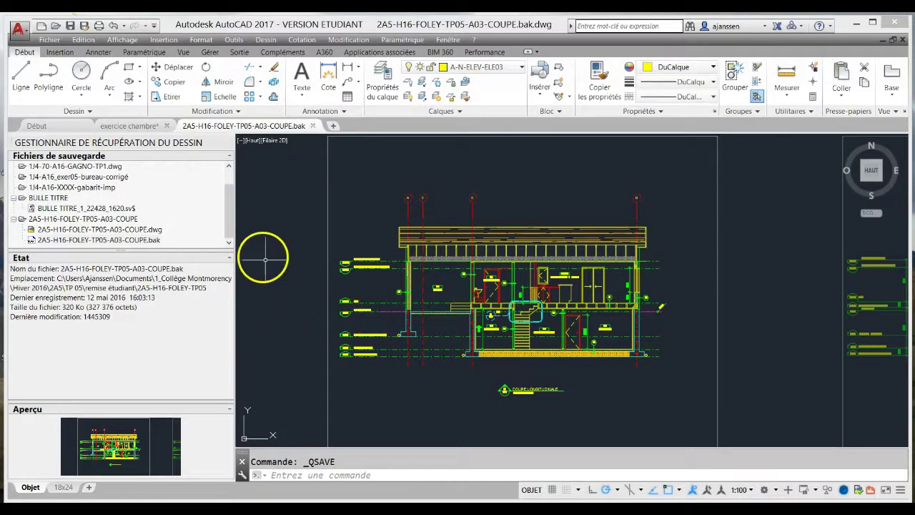
Close the Drawing Recovery Manager, leaving the building section drawing open
left_click_drag(232, 210, 230, 192)
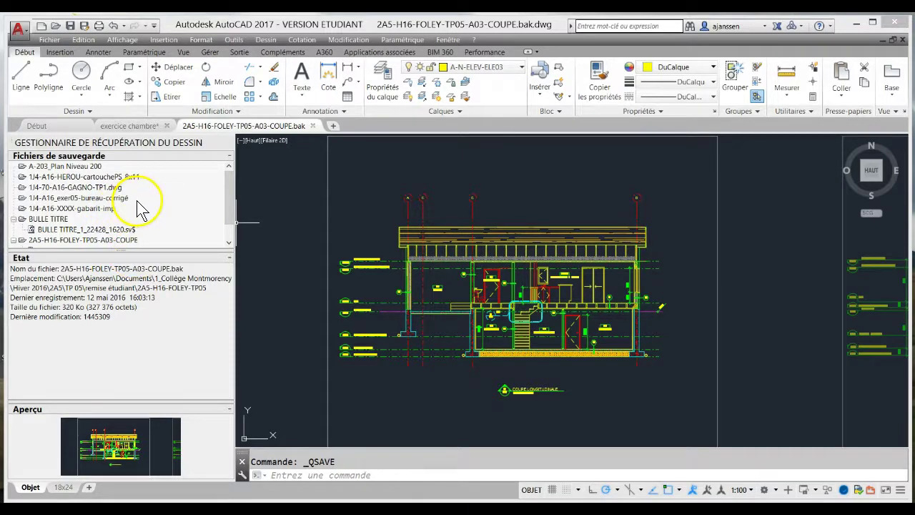
mouse_move(214, 142)
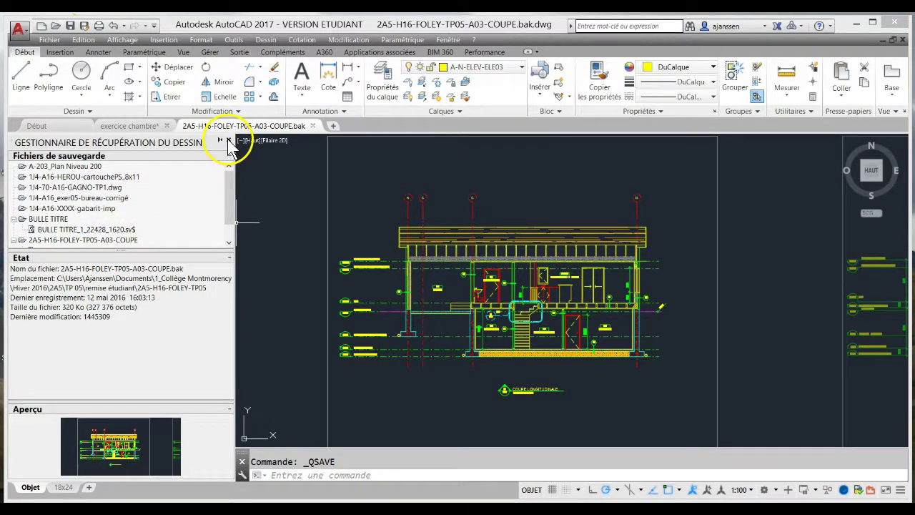
left_click(229, 140)
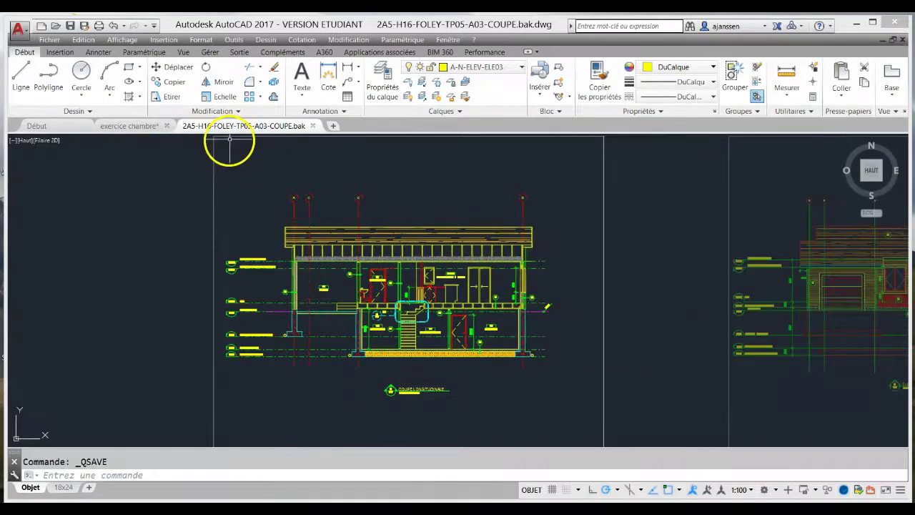
left_click(19, 32)
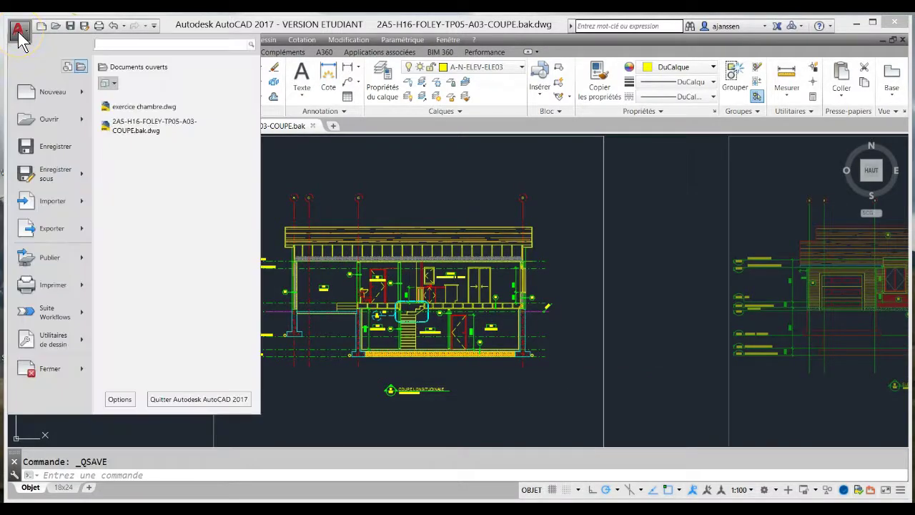
Copy the automatic save location's local temp folder path from Options
left_click(122, 402)
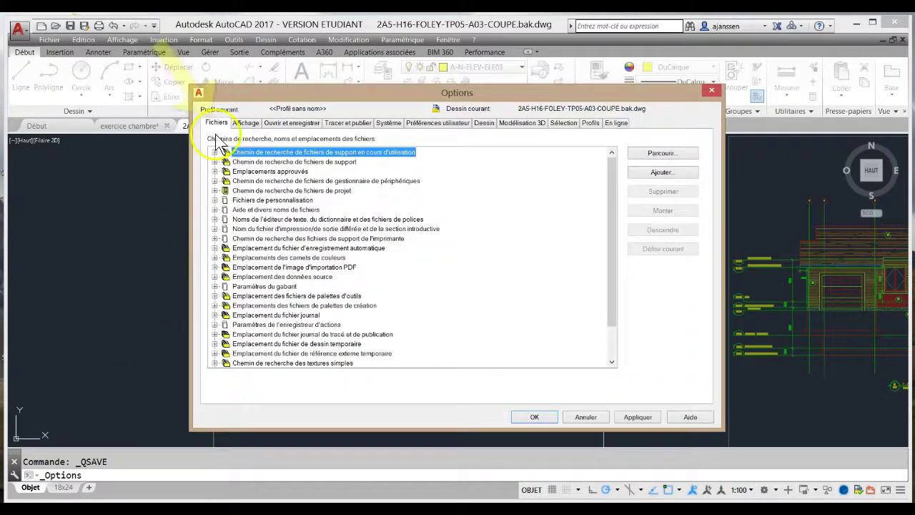
double_click(236, 248)
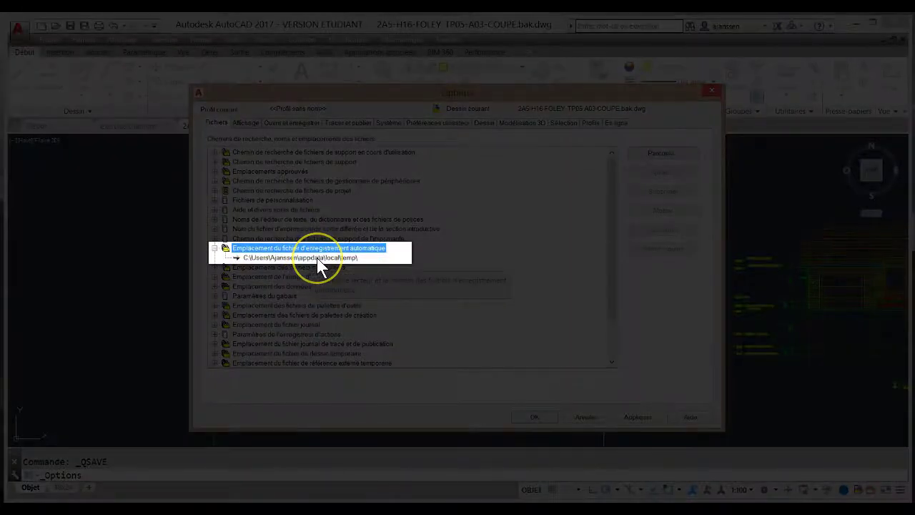
left_click(316, 258)
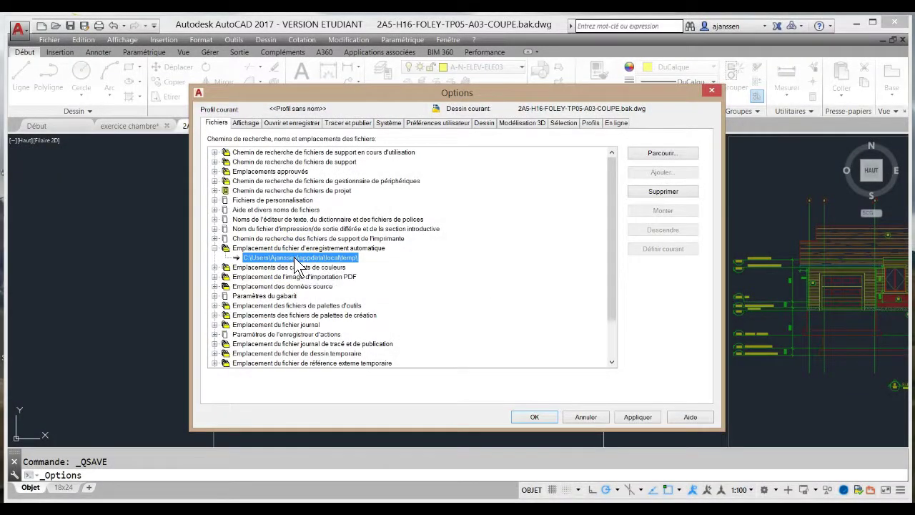
left_click(246, 257)
key("ctrl+c")
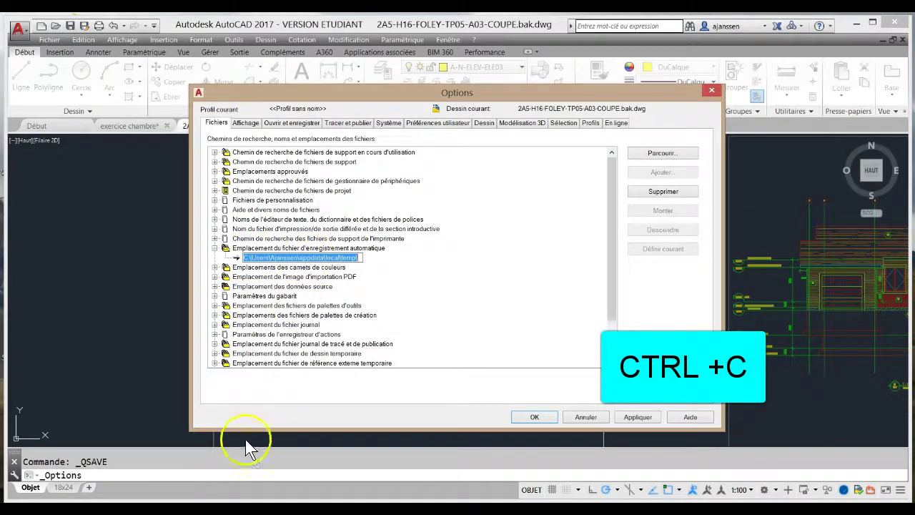
Go to the pasted AppData\Local\Temp folder in File Explorer, listing 2,545 items
left_click(152, 509)
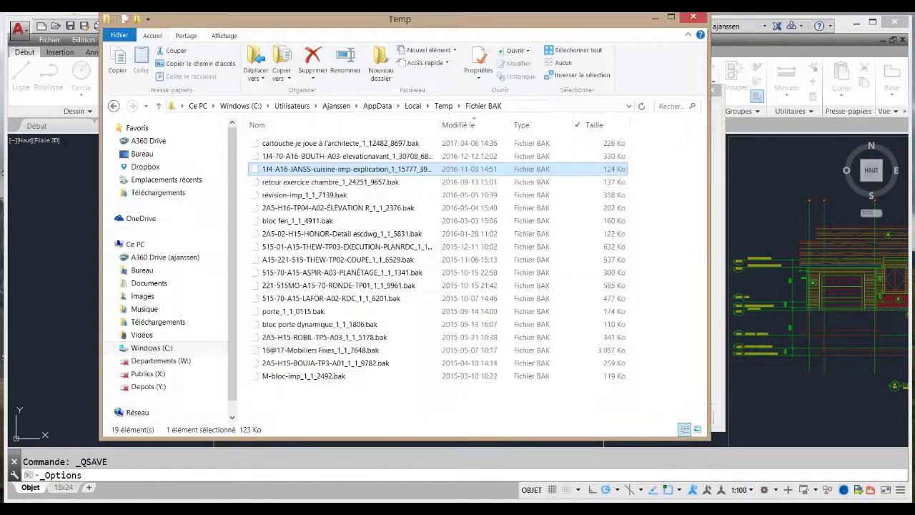
left_click(241, 108)
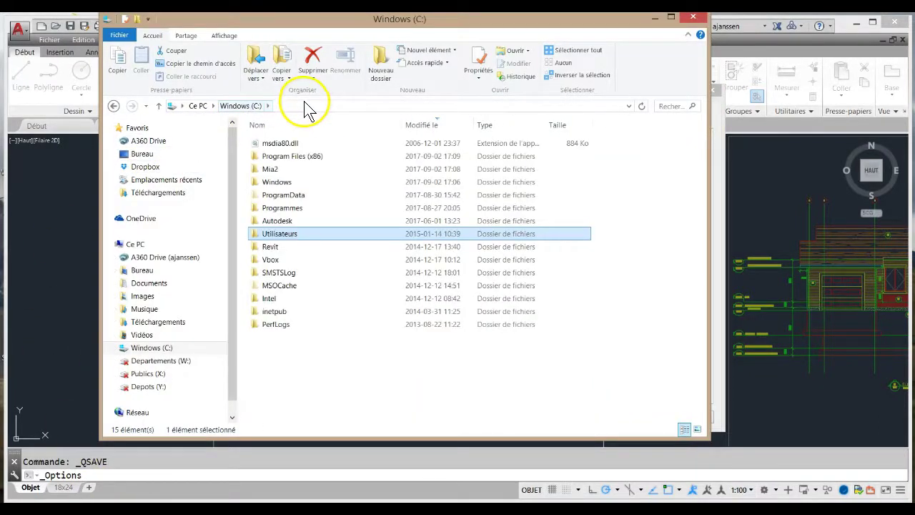
left_click(294, 107)
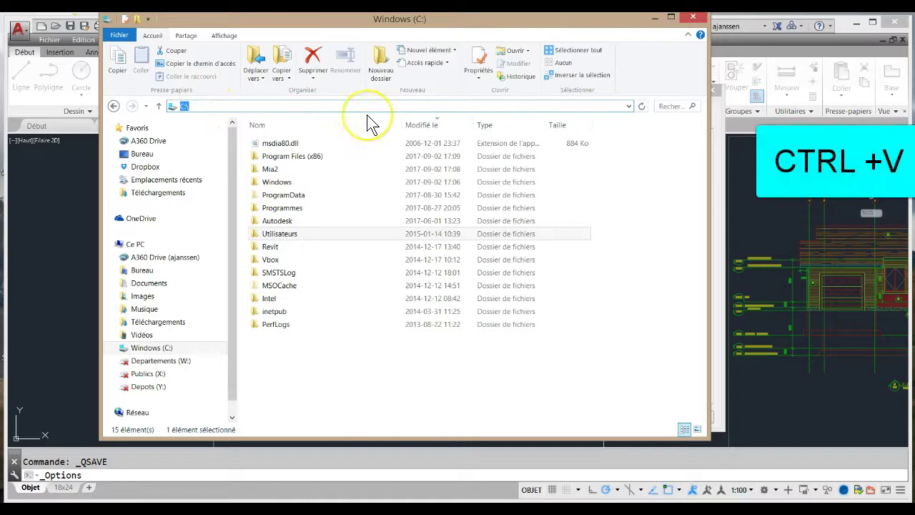
key("ctrl+v")
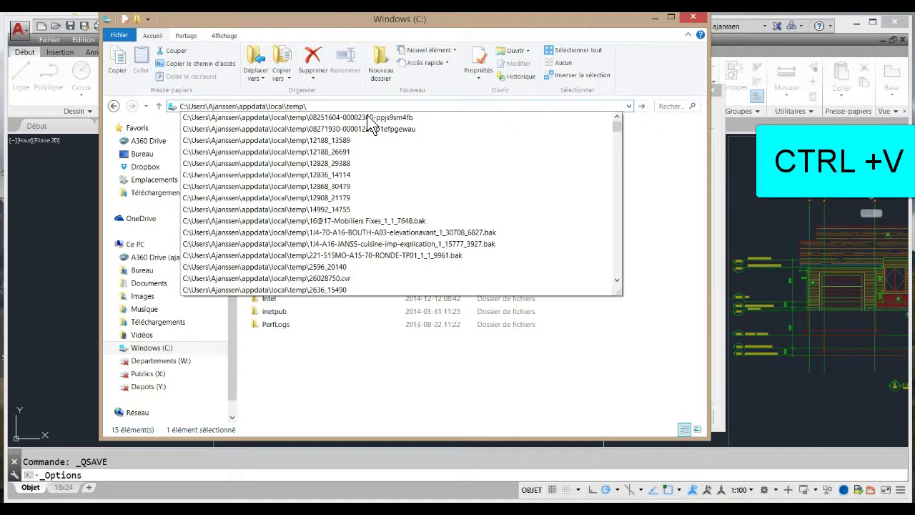
key("Return")
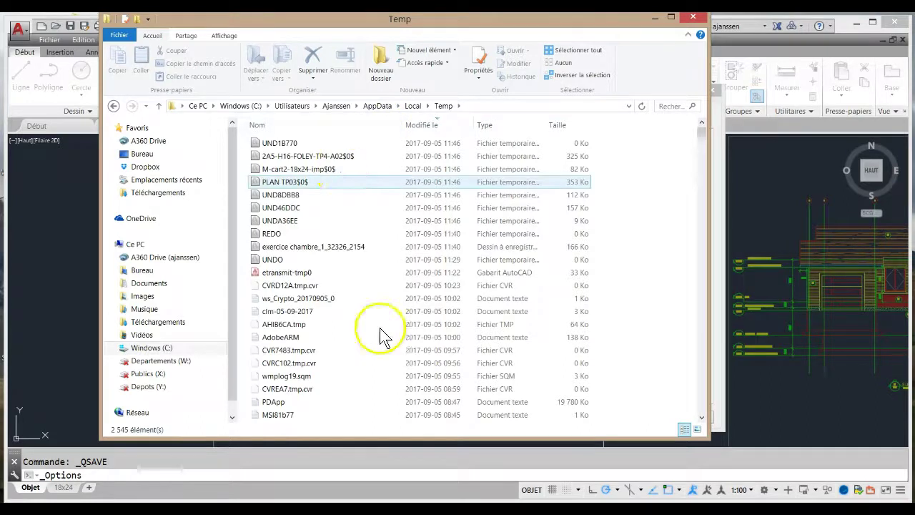
left_click(541, 126)
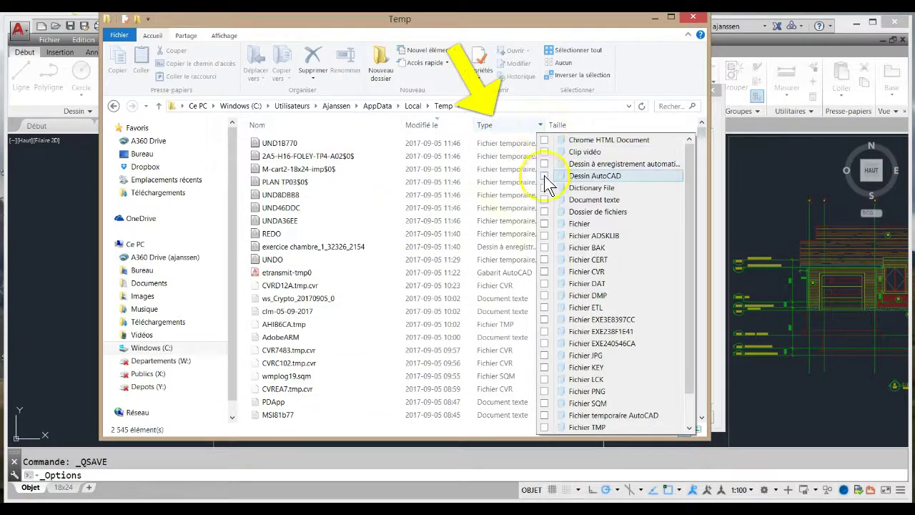
Filter the Temp folder to the 19 BAK files and widen the Name column
left_click(544, 247)
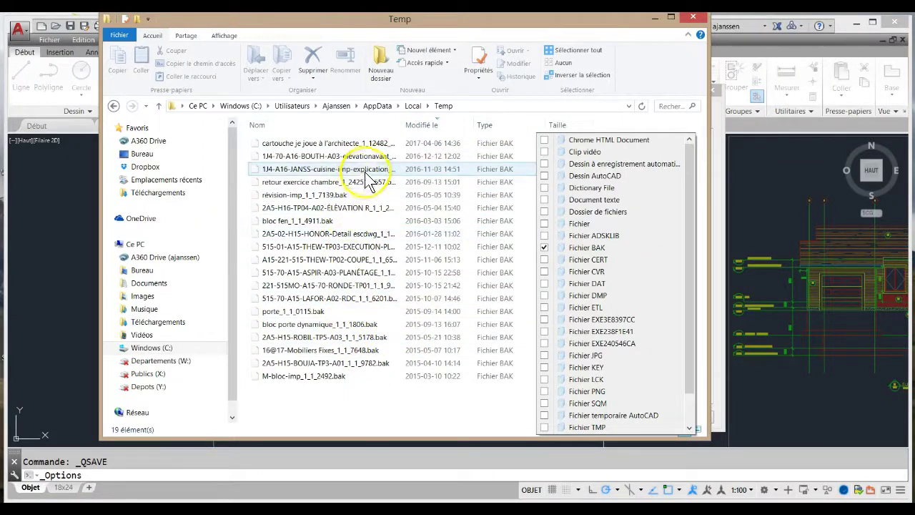
left_click(340, 172)
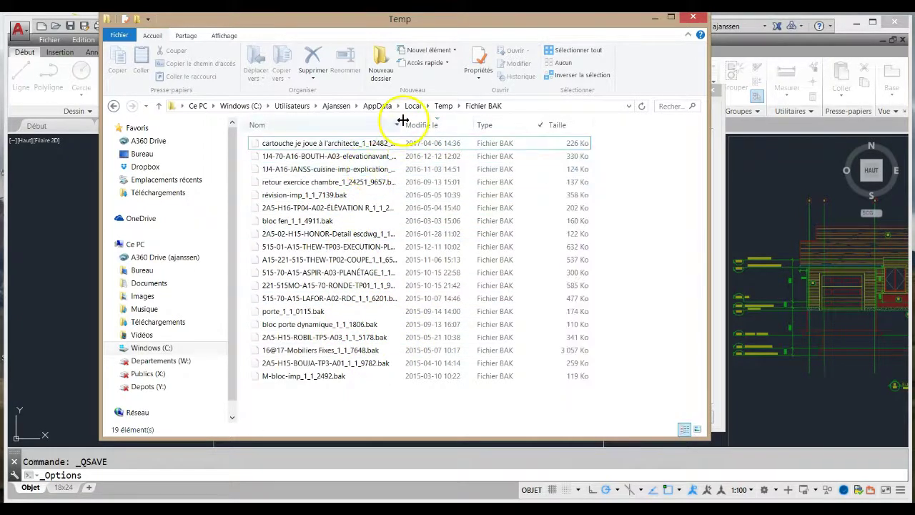
left_click_drag(397, 125, 458, 128)
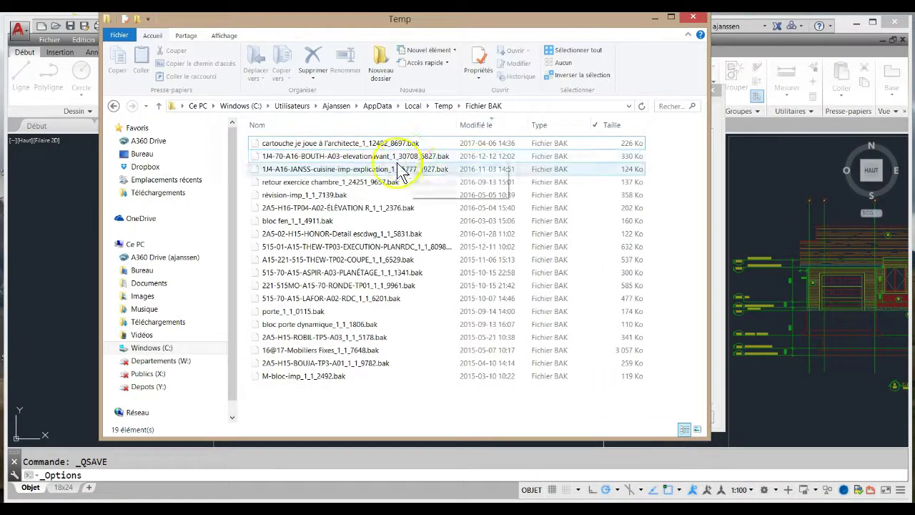
mouse_move(350, 168)
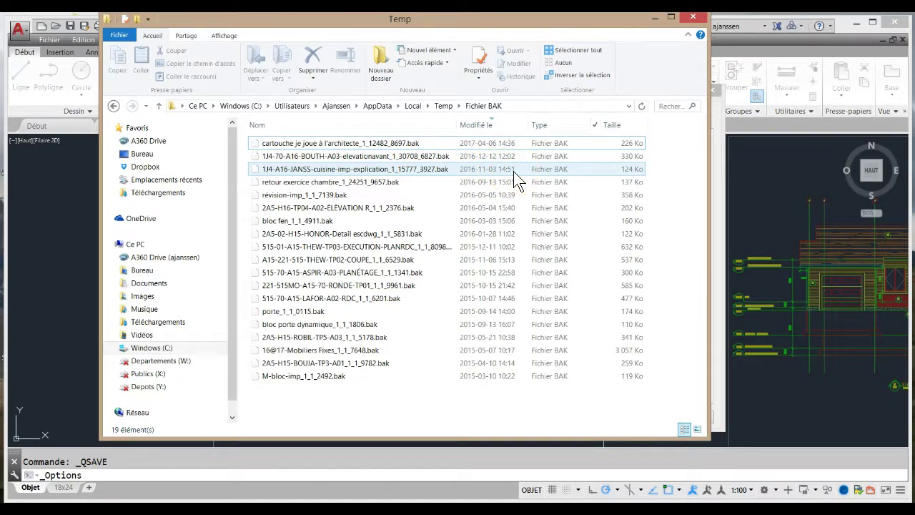
Copy the cuisine-imp-explication .bak backup file dated 2016-11-03
double_click(390, 179)
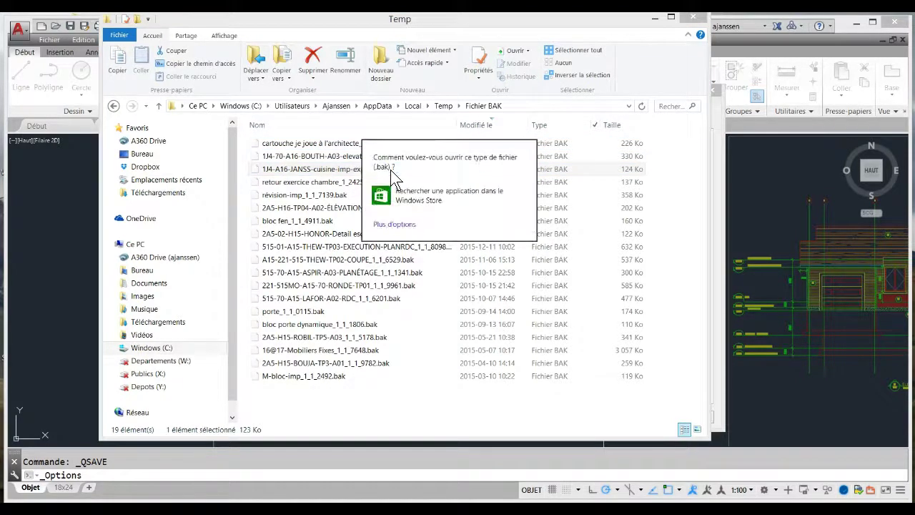
left_click(350, 175)
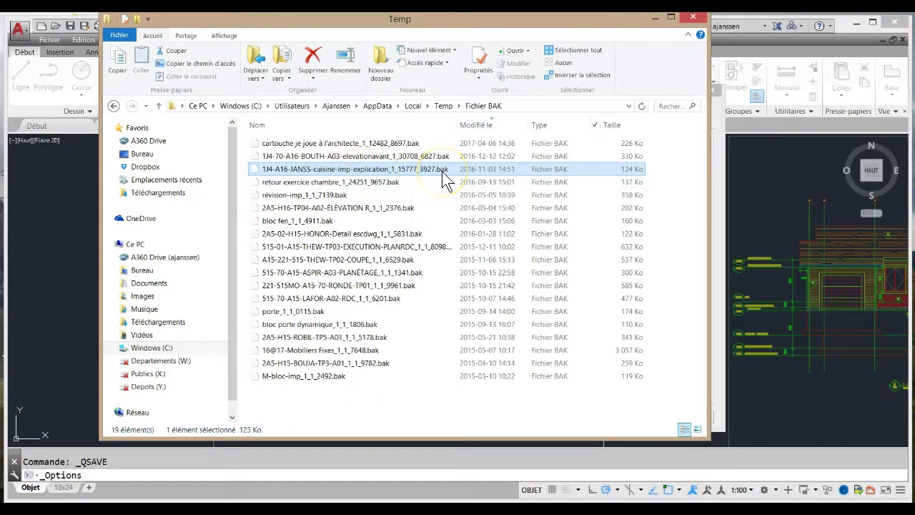
left_click(399, 169)
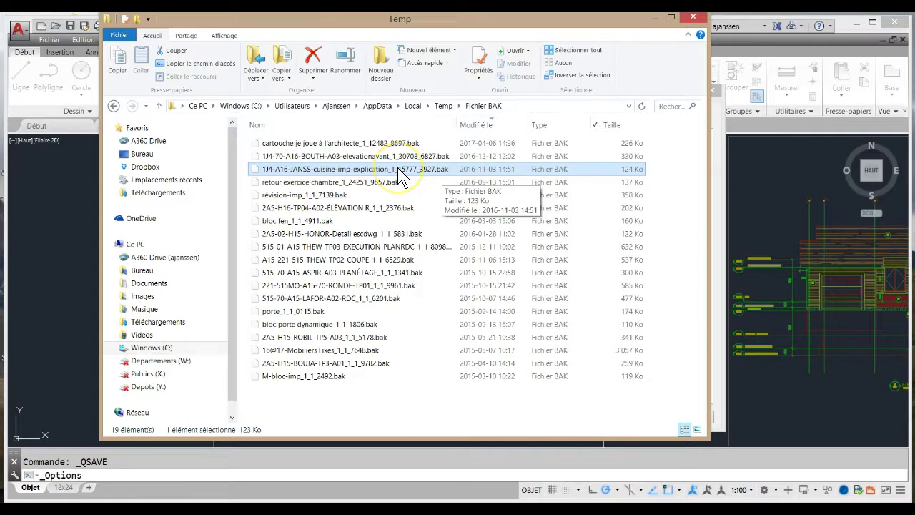
left_click(354, 170)
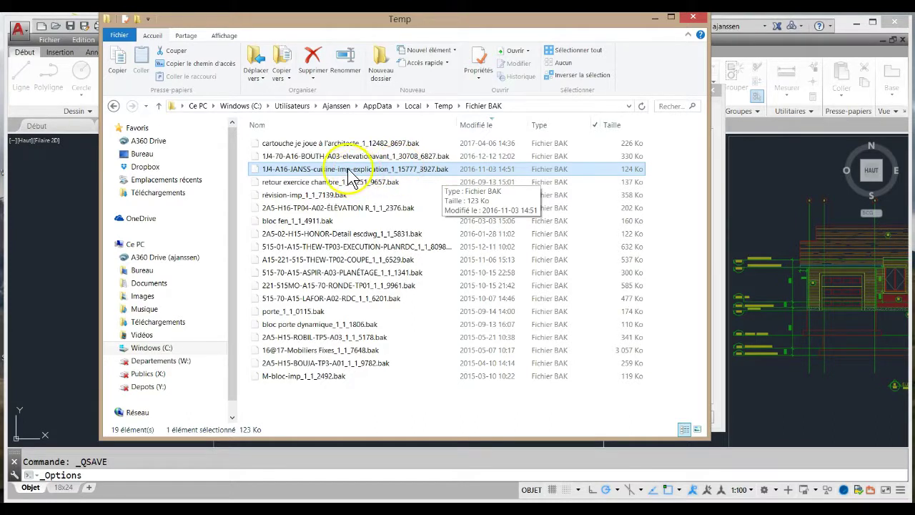
left_click(274, 177)
key("ctrl+c")
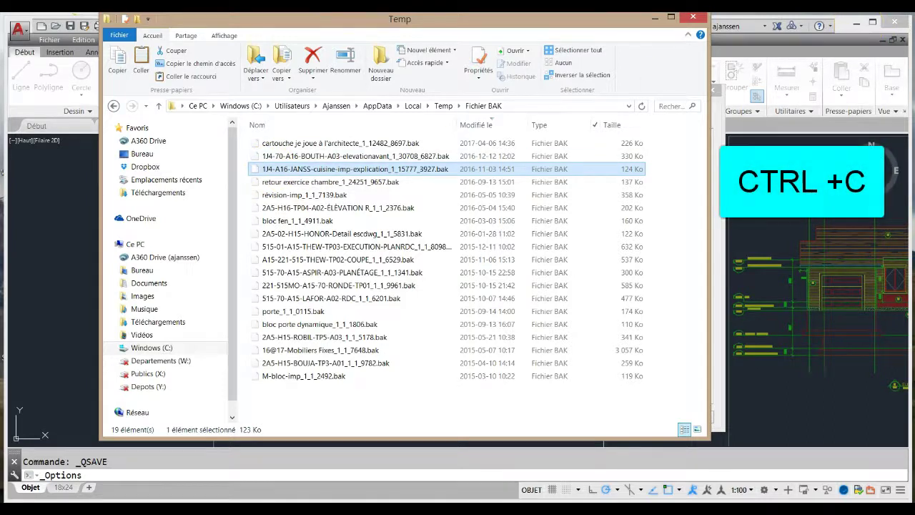
Paste the kitchen backup file onto the desktop and move it to the centre
key("super+d")
left_click(431, 278)
key("ctrl+v")
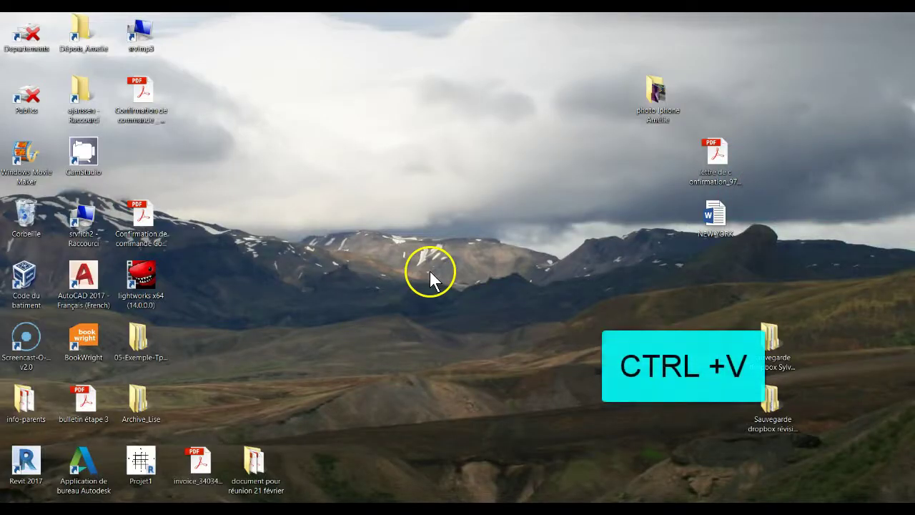
left_click_drag(135, 151, 436, 172)
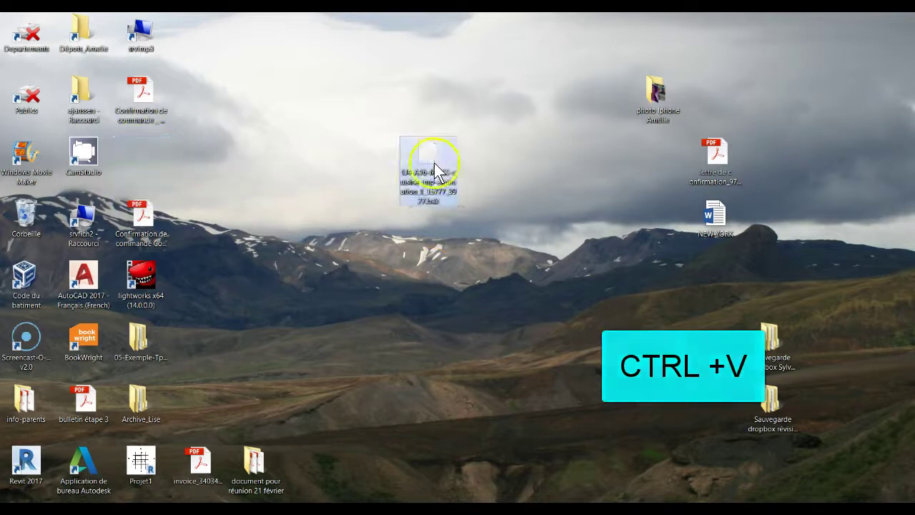
Rename the desktop copy's extension from .bak to .dwg, confirming the change
left_click(434, 200)
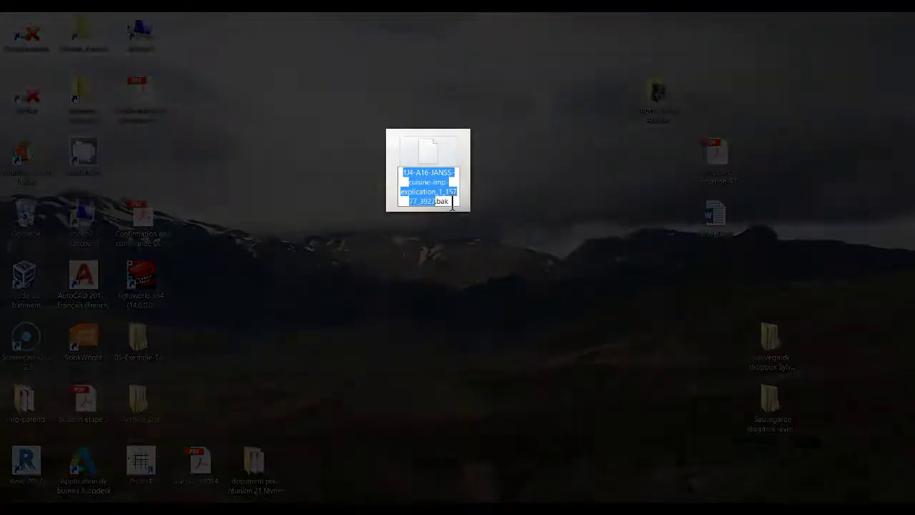
left_click_drag(451, 202, 437, 203)
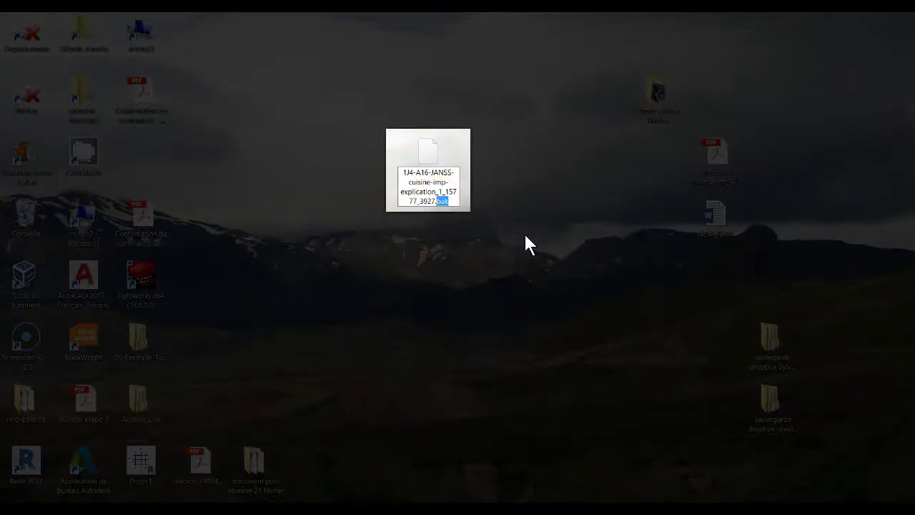
type("dwg")
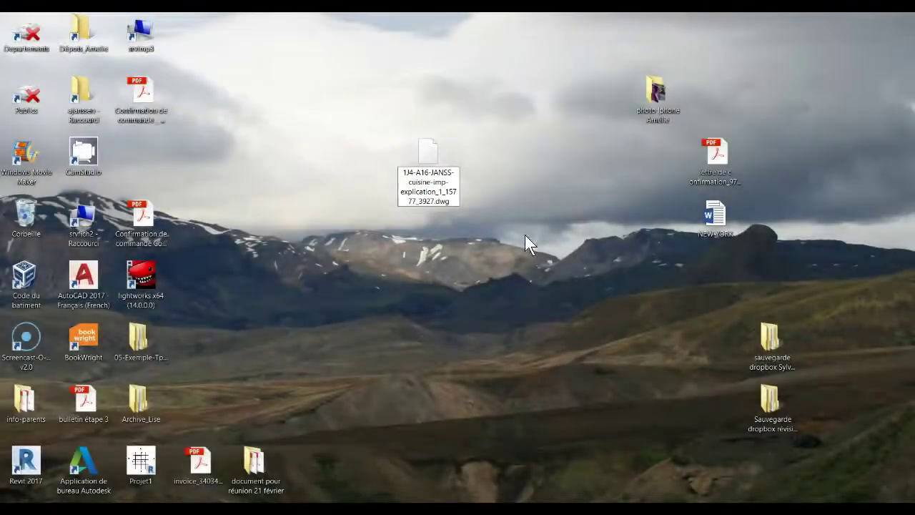
key("Return")
left_click(521, 267)
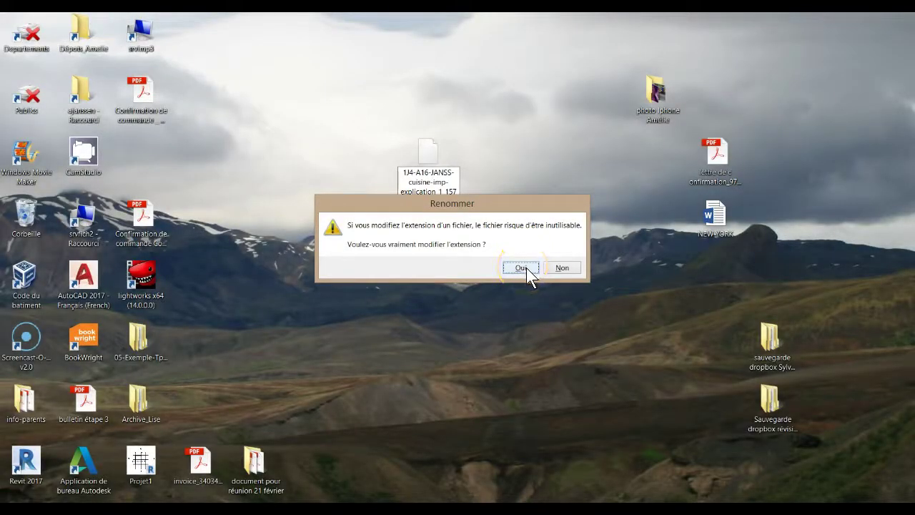
left_click(521, 267)
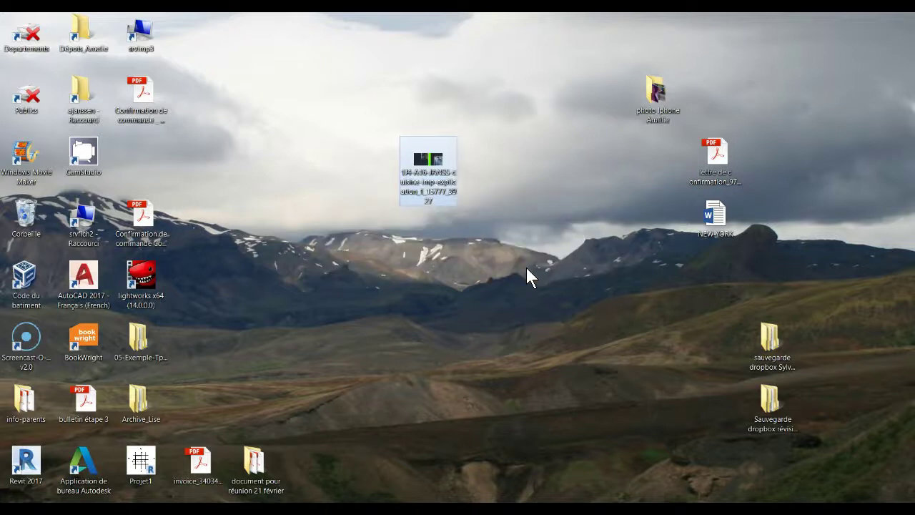
Open the renamed cuisine-imp-explication .dwg in AutoCAD, applying and closing the pending Options
left_click(427, 163)
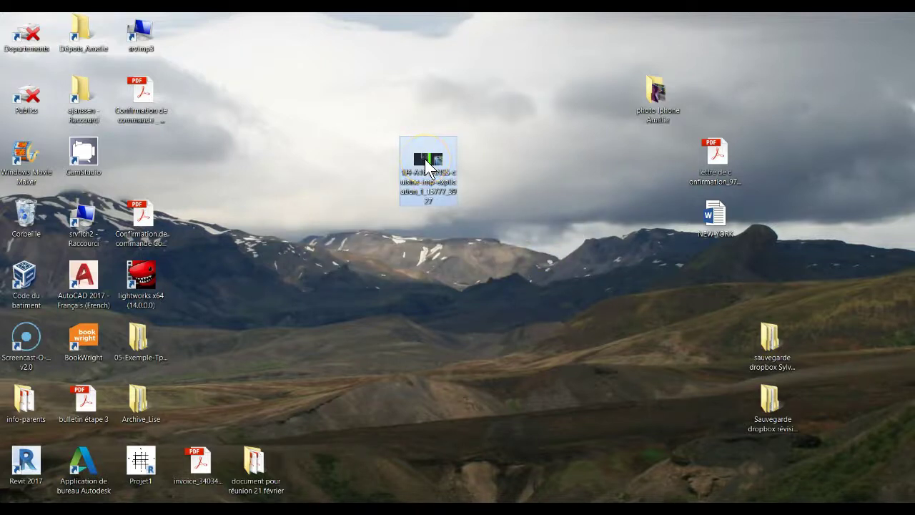
right_click(427, 165)
left_click(453, 163)
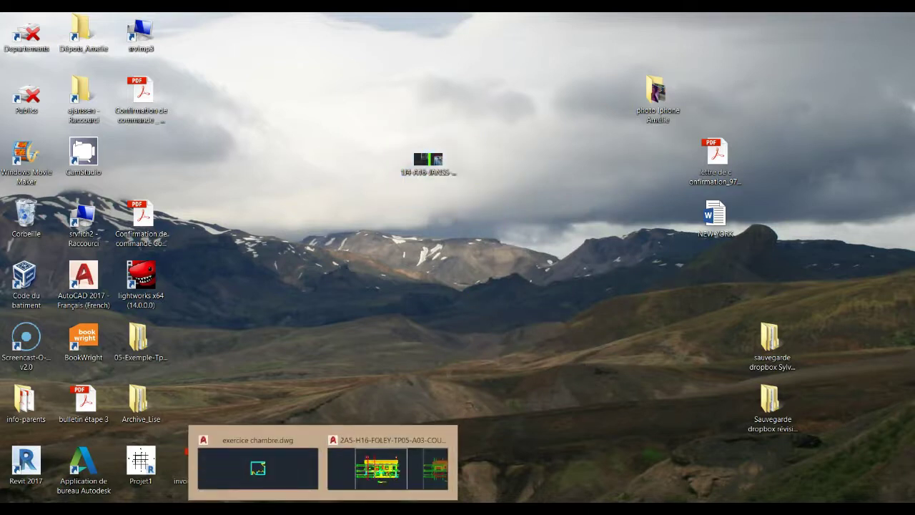
left_click(378, 464)
left_click(637, 419)
left_click(535, 417)
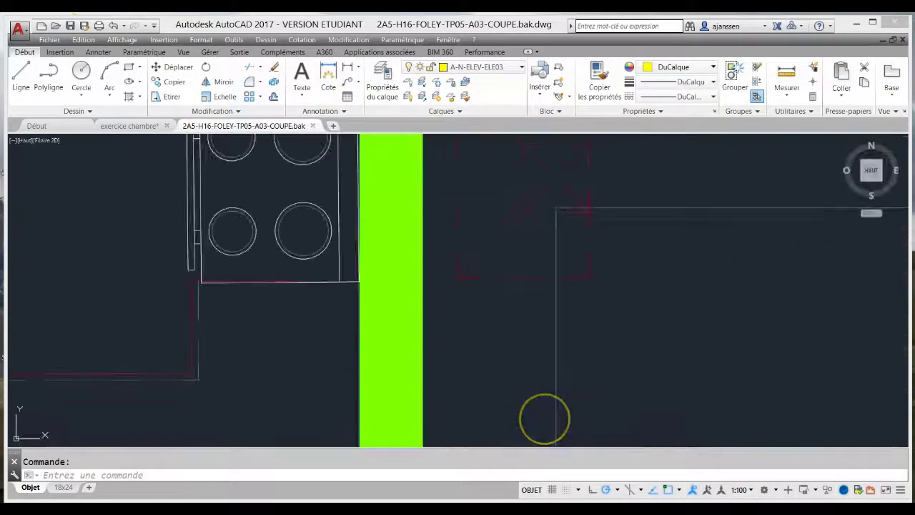
Zoom and pan to frame the kitchen plan at 1/2" = 1'-0"
scroll(363, 245, "down", 3)
scroll(427, 327, "down", 1)
scroll(427, 328, "up", 5)
scroll(419, 307, "up", 1)
middle_click_drag(450, 279, 480, 249)
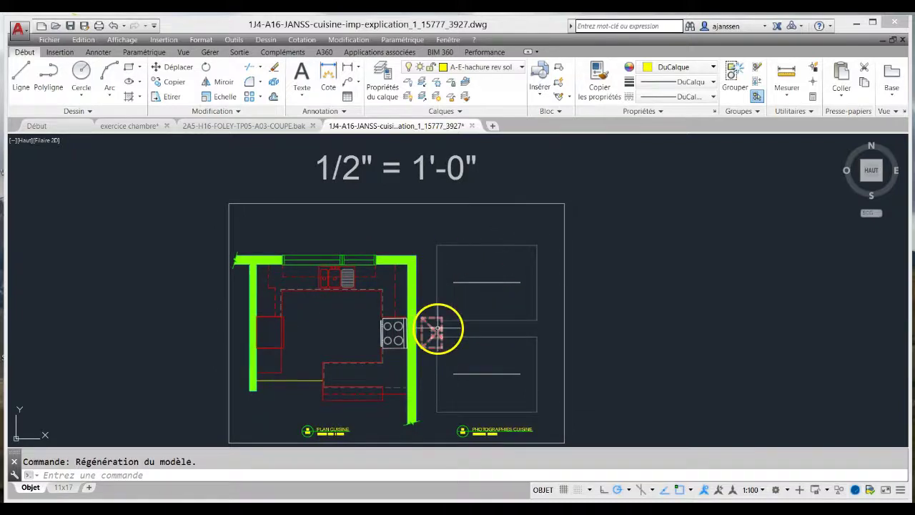
middle_click_drag(439, 326, 474, 301)
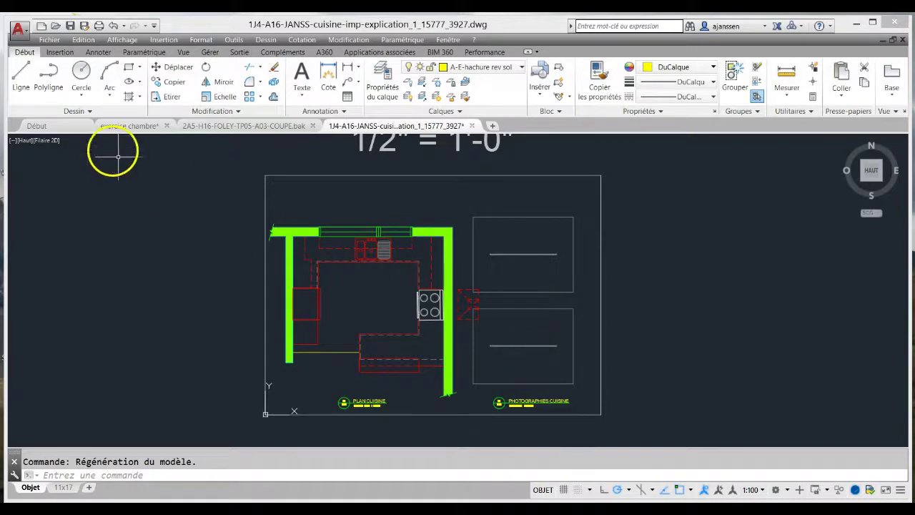
left_click(18, 28)
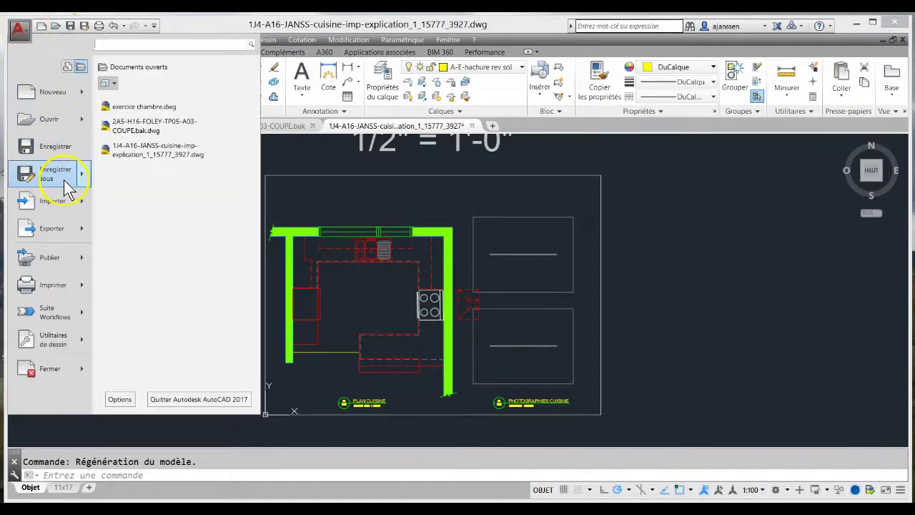
left_click(65, 177)
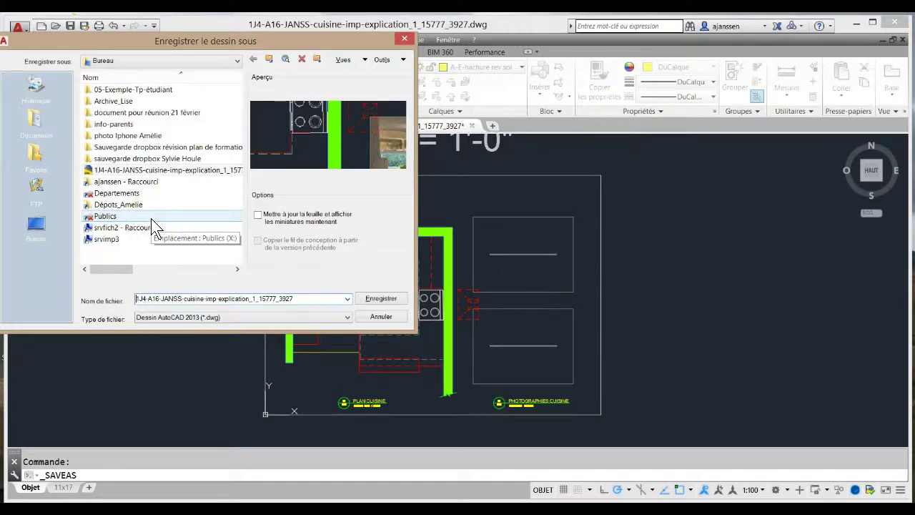
left_click(391, 325)
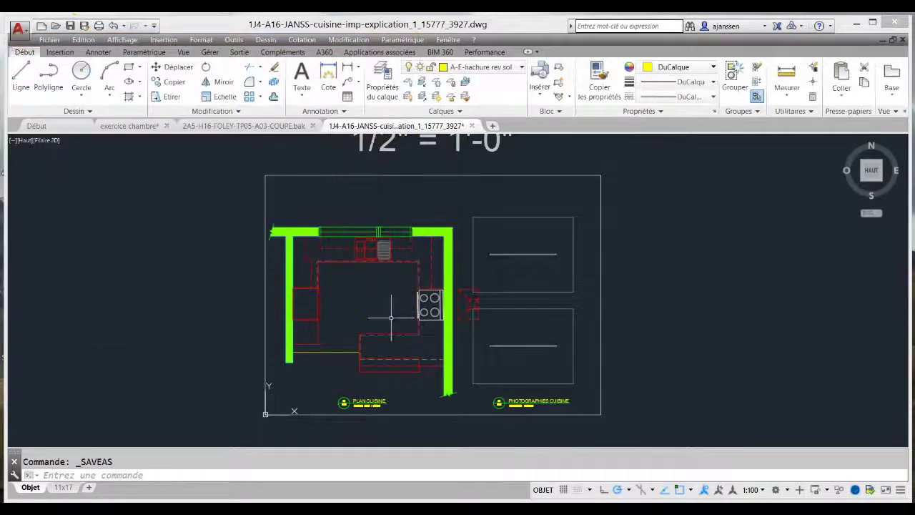